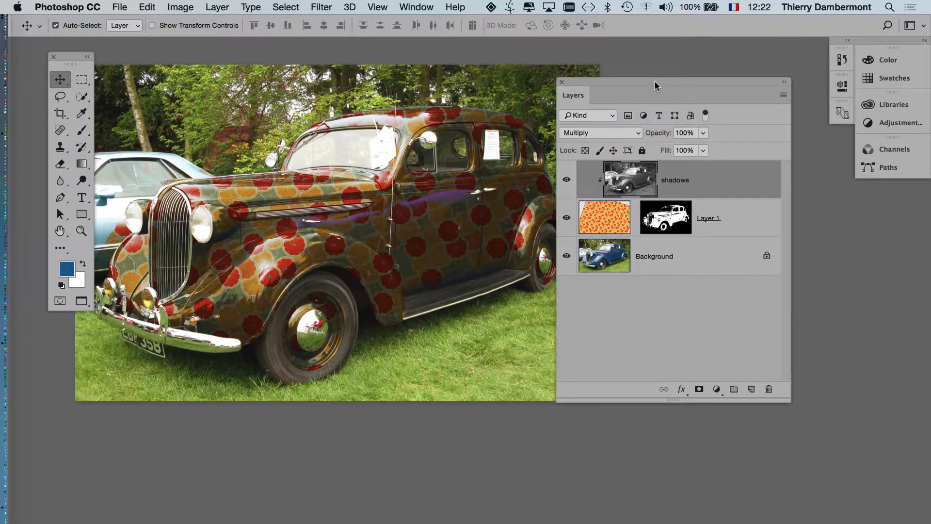
# Step: Open the blending options of the shadows layer and move the dialog clear of the car
pyautogui.moveTo(657, 85); pyautogui.dragTo(689, 82)
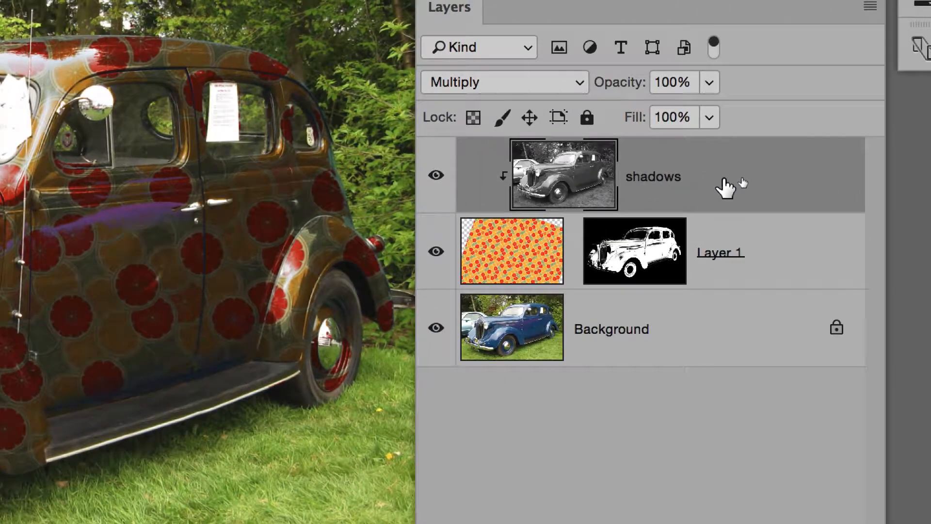
pyautogui.doubleClick(782, 185)
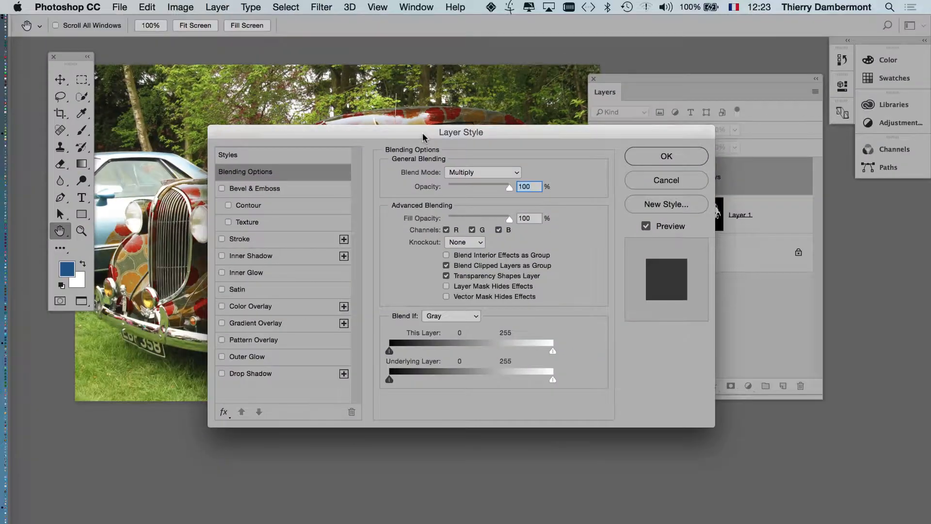
pyautogui.moveTo(422, 137); pyautogui.dragTo(609, 223)
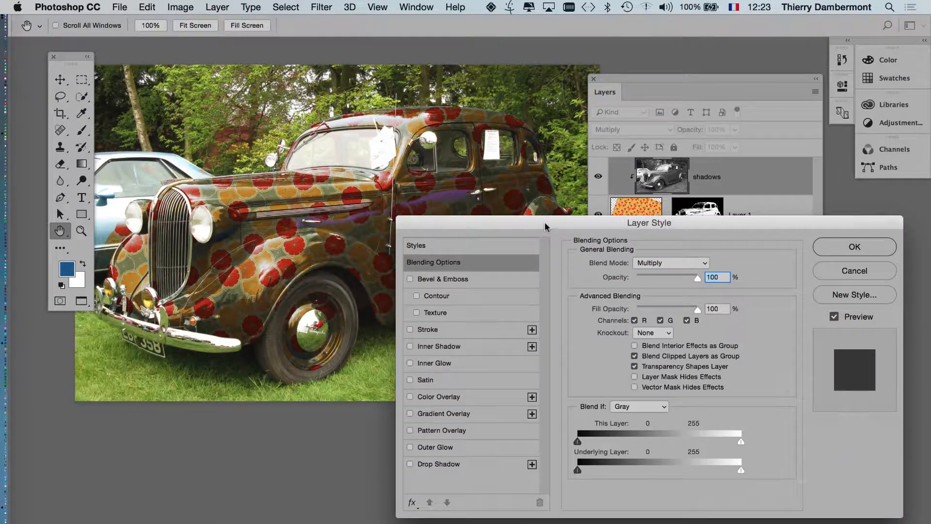
pyautogui.moveTo(541, 209); pyautogui.dragTo(563, 221)
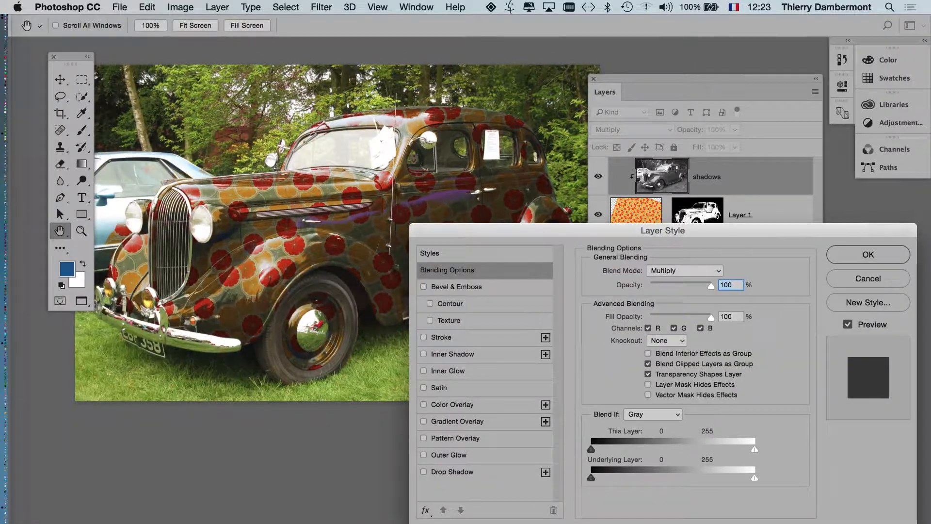
pyautogui.moveTo(679, 231); pyautogui.dragTo(688, 234)
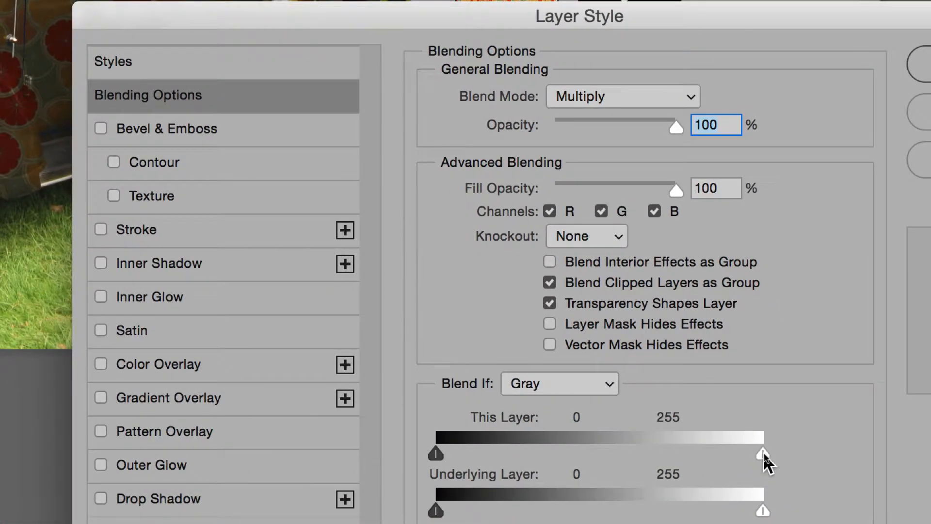
# Step: Lower the white Blend If limit of This Layer to 122 for the shadows layer, checking the effect on the car's fender
pyautogui.moveTo(764, 455); pyautogui.dragTo(729, 455)
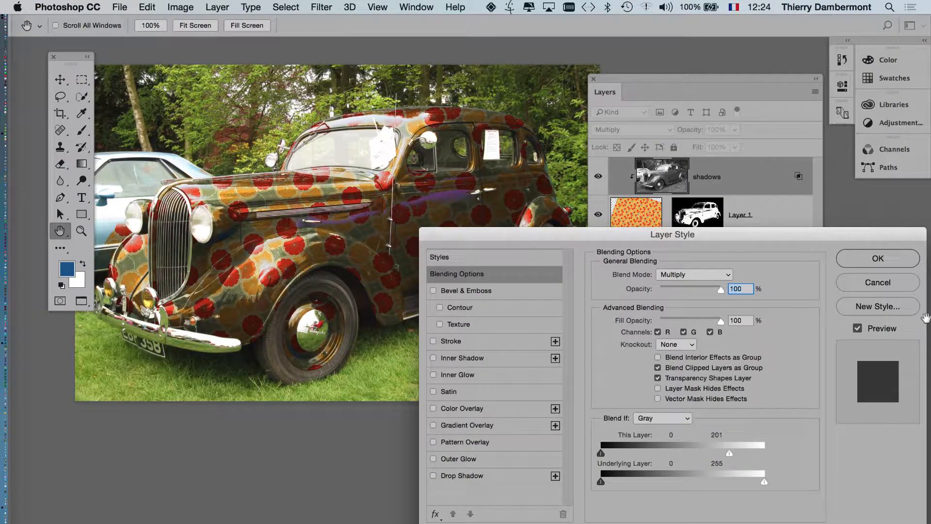
pyautogui.press('alt')
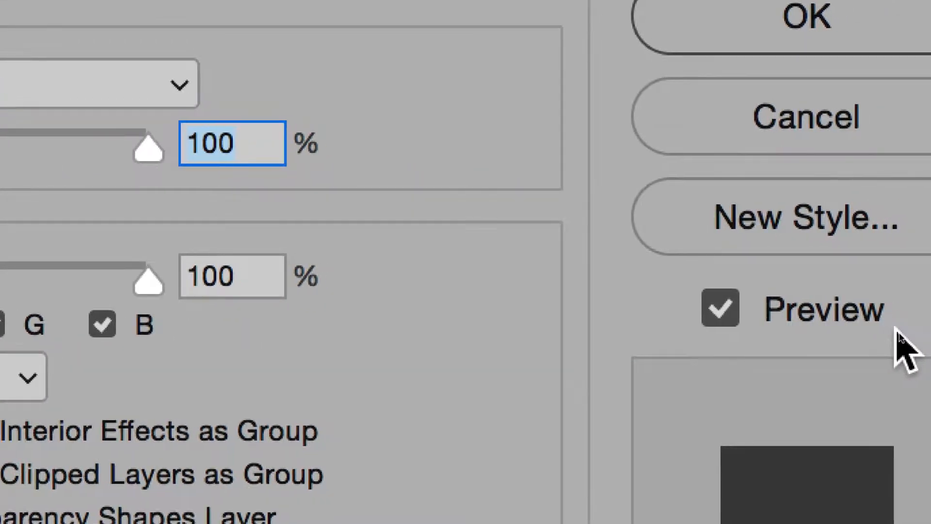
pyautogui.press('alt')
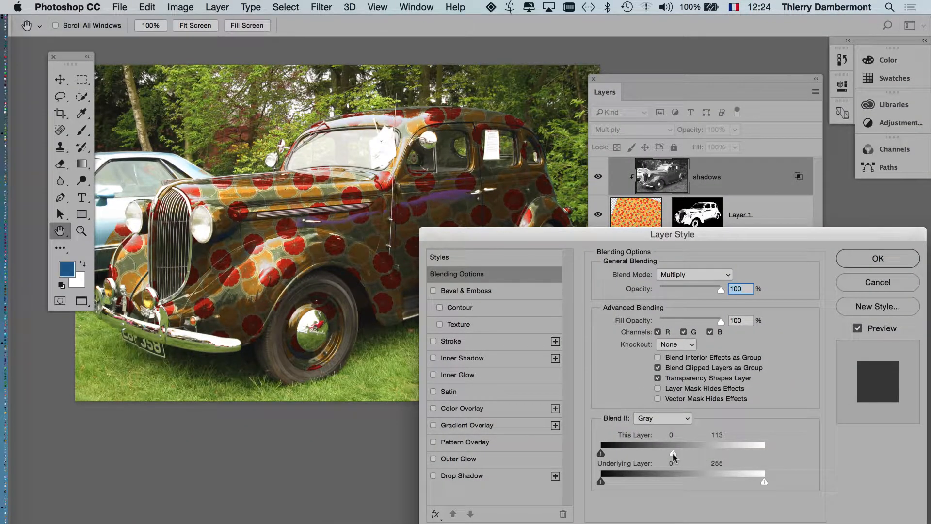
pyautogui.moveTo(674, 453)
pyautogui.mouseDown()
pyautogui.moveTo(663, 451)
pyautogui.moveTo(681, 451)
pyautogui.moveTo(662, 449)
pyautogui.moveTo(683, 450)
pyautogui.mouseUp()
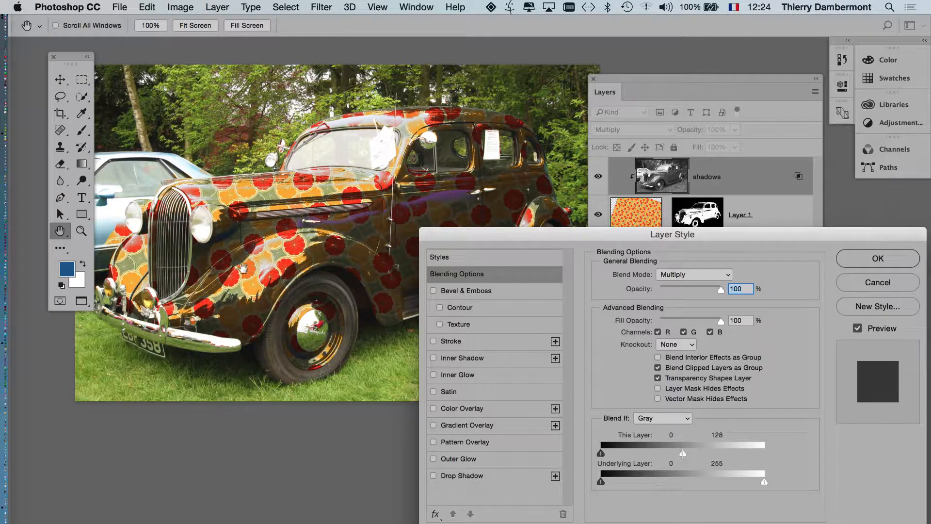
pyautogui.scroll(4, 239, 236)
pyautogui.moveTo(607, 231); pyautogui.dragTo(734, 201)
pyautogui.moveTo(788, 420)
pyautogui.mouseDown()
pyautogui.moveTo(849, 419)
pyautogui.moveTo(805, 423)
pyautogui.mouseUp()
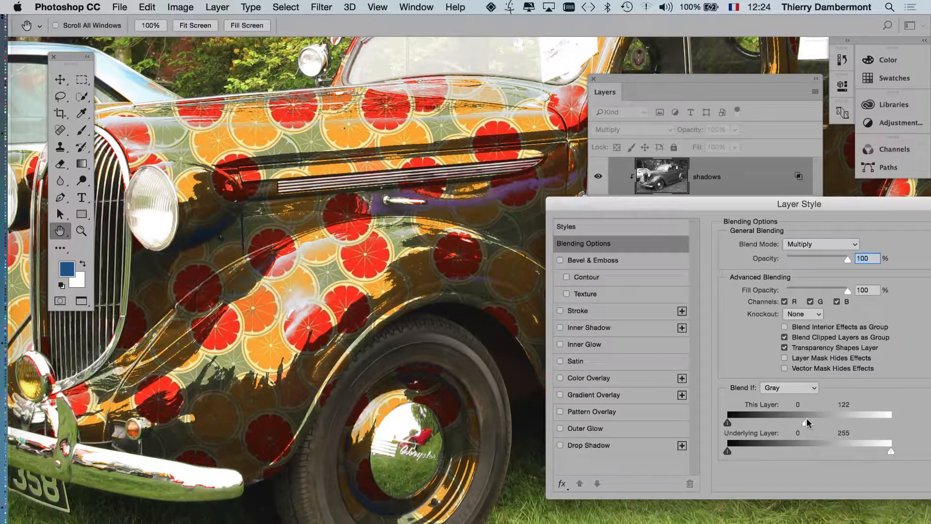
pyautogui.keyDown('alt'); pyautogui.click(396, 346); pyautogui.keyUp('alt')
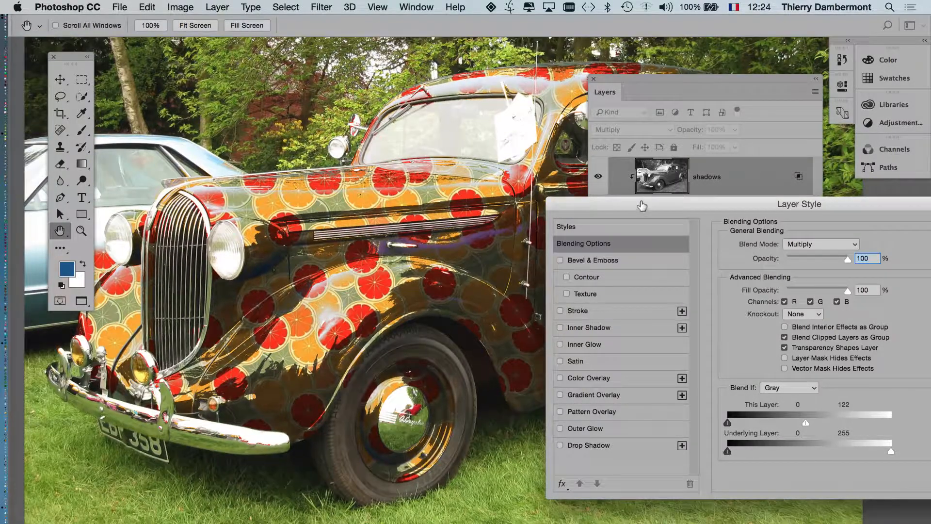
# Step: Split the white Blend If slider of This Layer and set its transition range to 76 / 150
pyautogui.moveTo(640, 202); pyautogui.dragTo(583, 231)
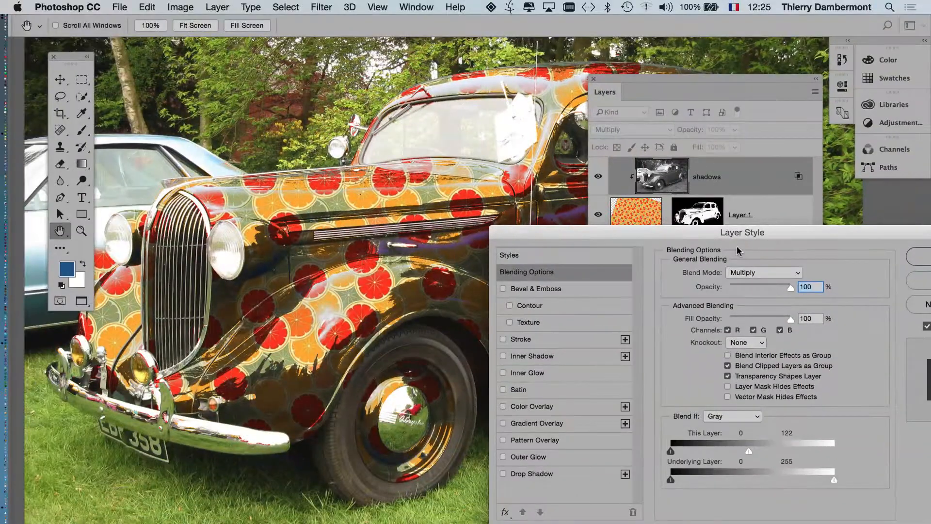
pyautogui.moveTo(722, 238); pyautogui.dragTo(677, 231)
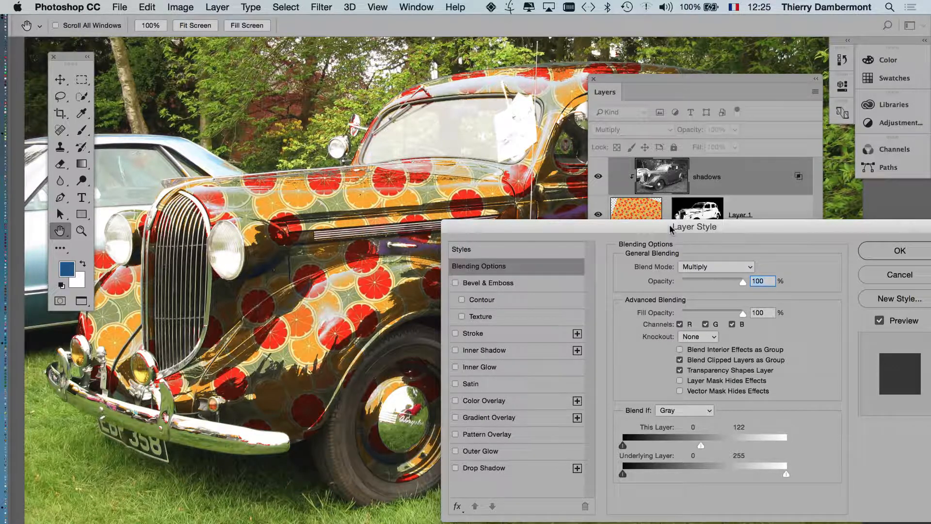
pyautogui.moveTo(675, 228); pyautogui.dragTo(665, 237)
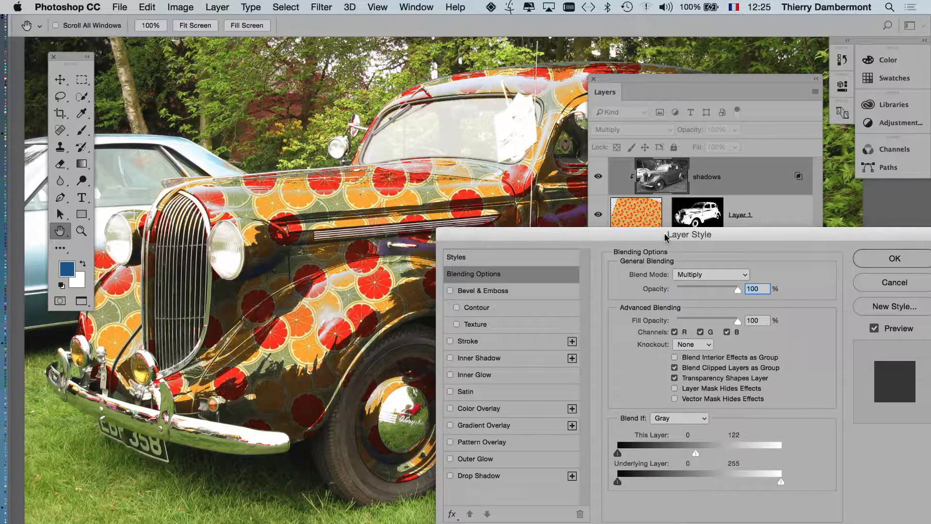
pyautogui.moveTo(717, 233); pyautogui.dragTo(706, 172)
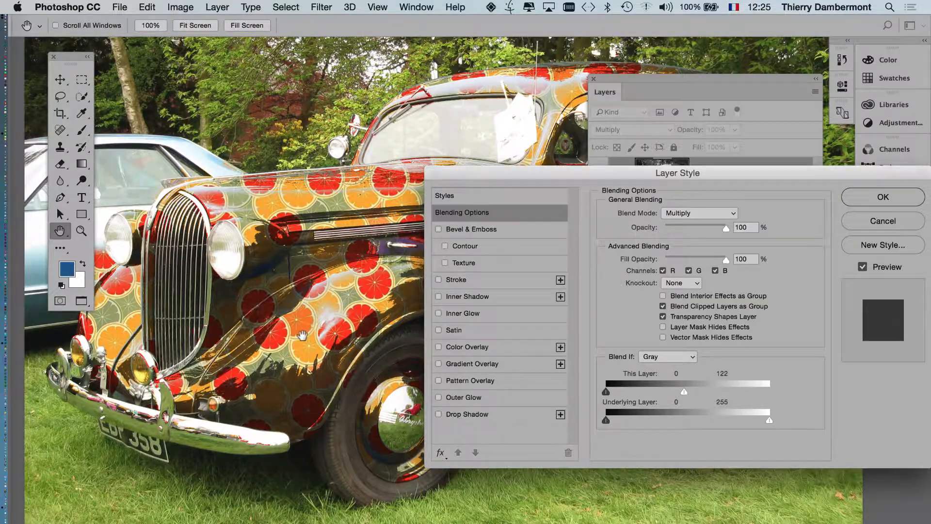
pyautogui.press('alt')
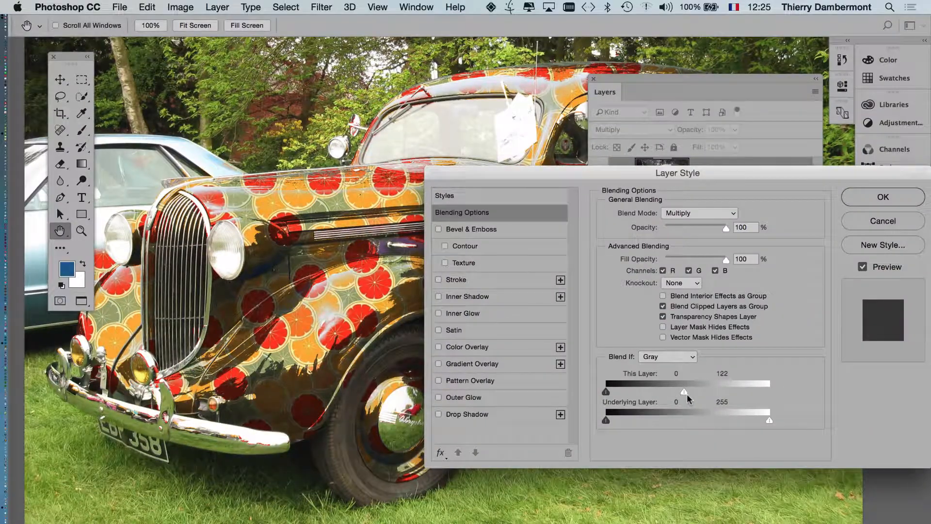
pyautogui.press('alt')
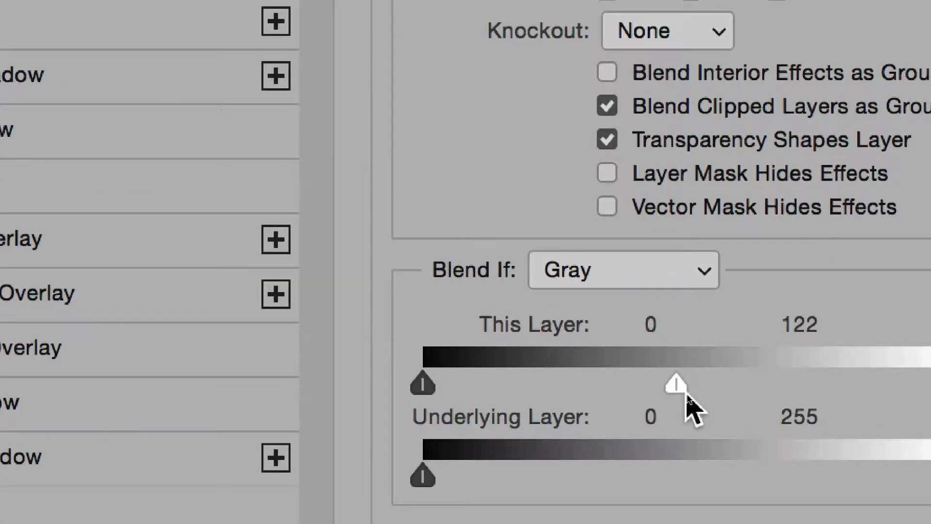
pyautogui.moveTo(687, 394); pyautogui.dragTo(787, 388)
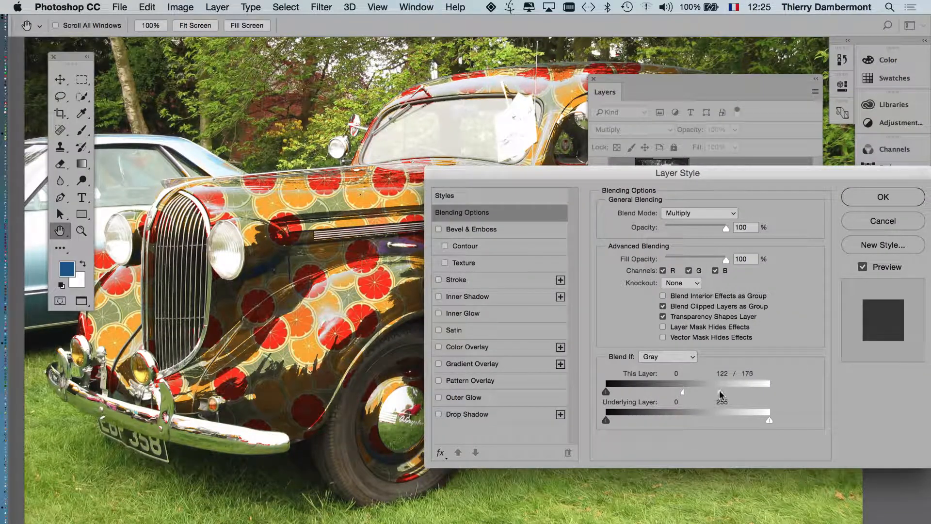
pyautogui.moveTo(683, 392); pyautogui.dragTo(648, 391)
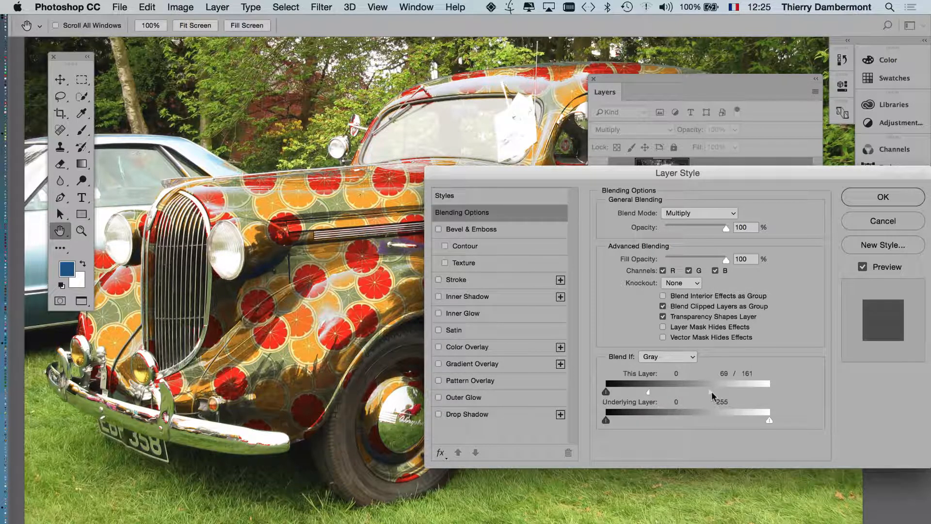
pyautogui.moveTo(711, 394); pyautogui.dragTo(703, 395)
# Step: Refine the white transition range of This Layer to 63 / 142 while checking the whole car, and apply the blending options
pyautogui.moveTo(272, 391); pyautogui.dragTo(58, 358)
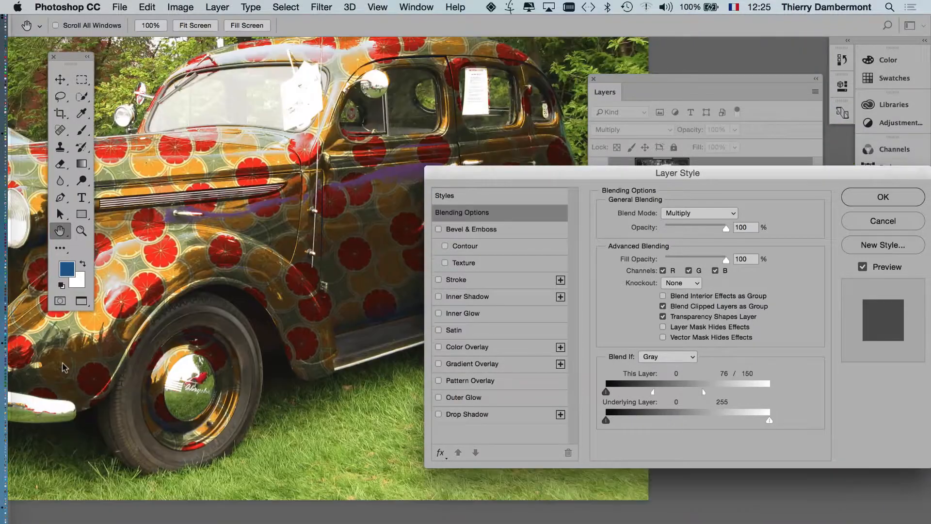
pyautogui.moveTo(451, 170); pyautogui.dragTo(491, 229)
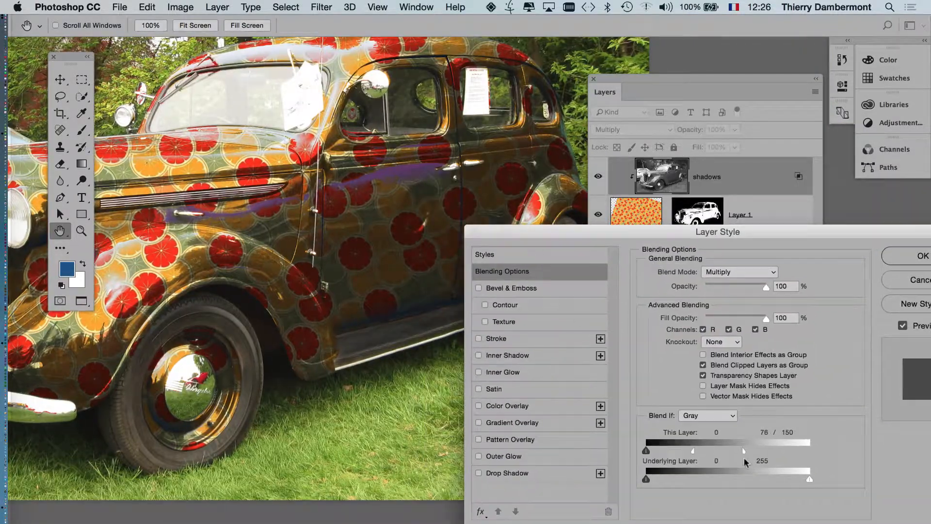
pyautogui.moveTo(743, 450); pyautogui.dragTo(679, 449)
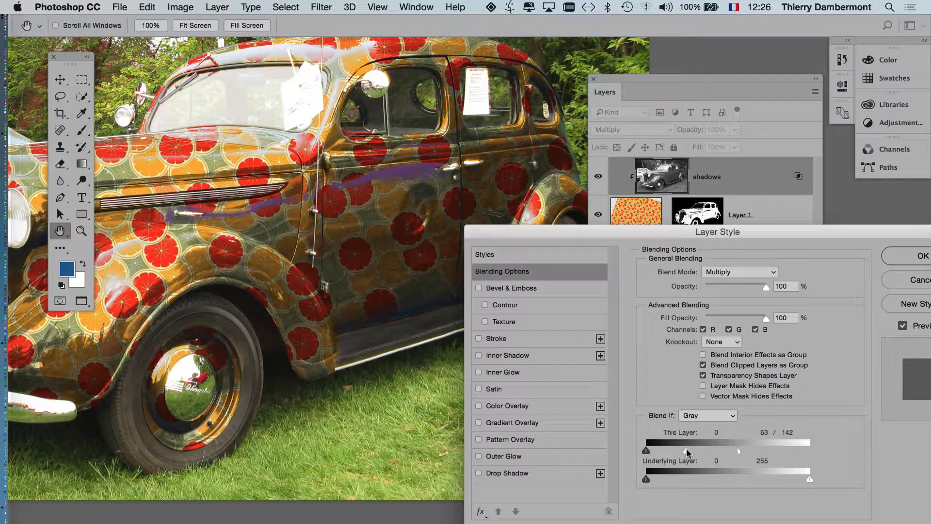
pyautogui.hscroll(-10, 340, 299)
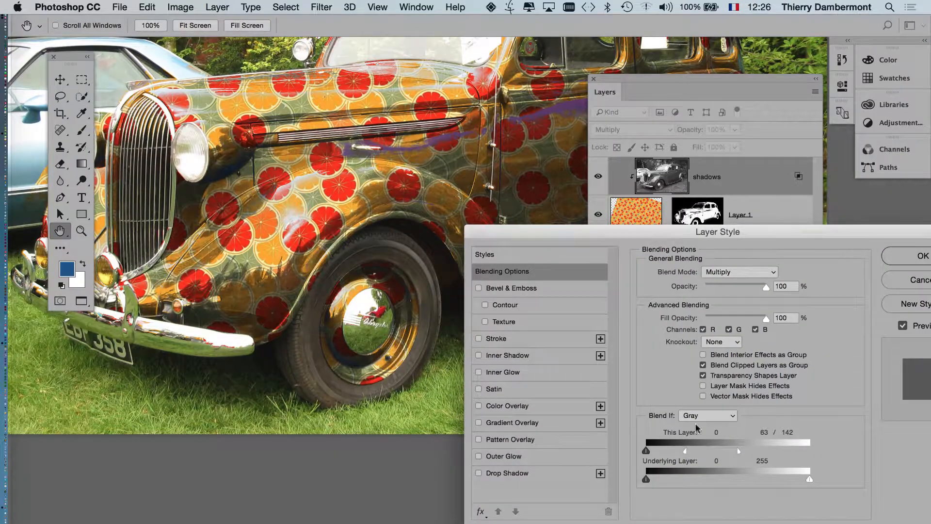
pyautogui.click(917, 256)
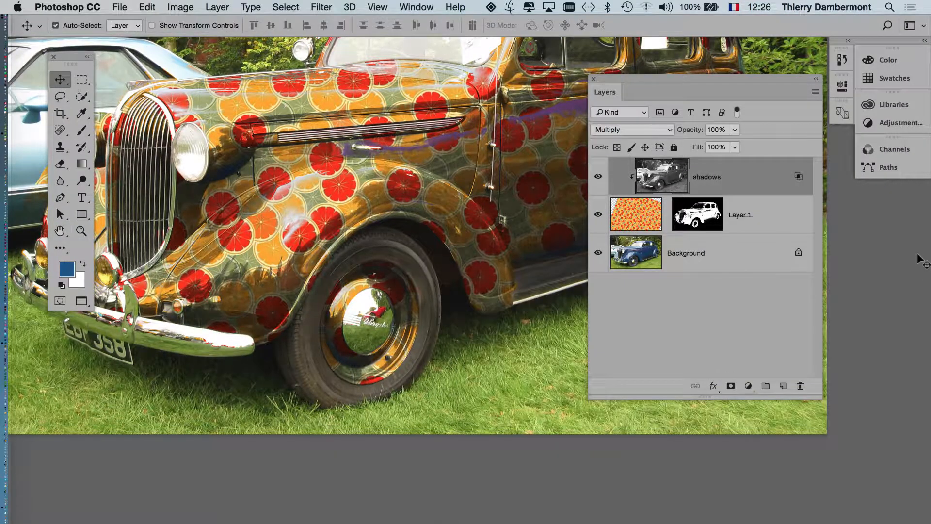
# Step: Compare the car with the shadows layer hidden and shown, leaving the layer visible
pyautogui.moveTo(713, 83); pyautogui.dragTo(790, 168)
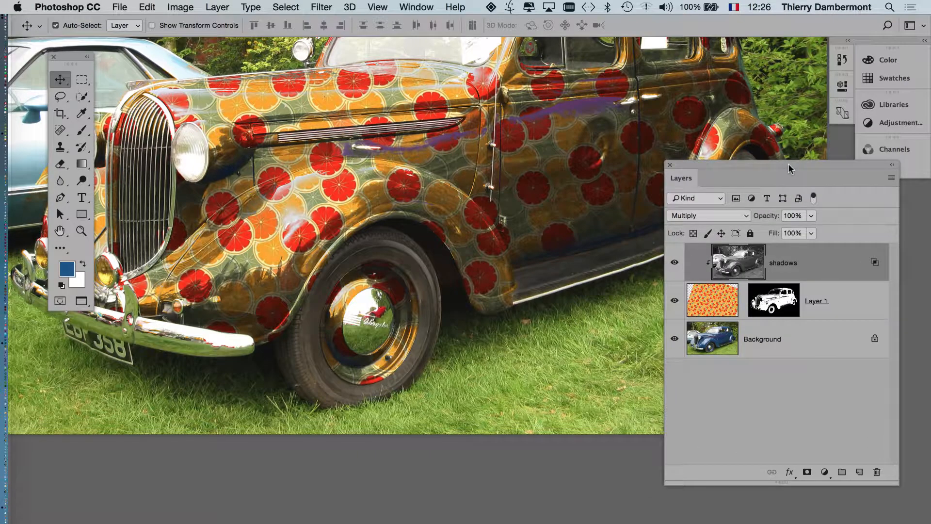
pyautogui.scroll(-5, 427, 180)
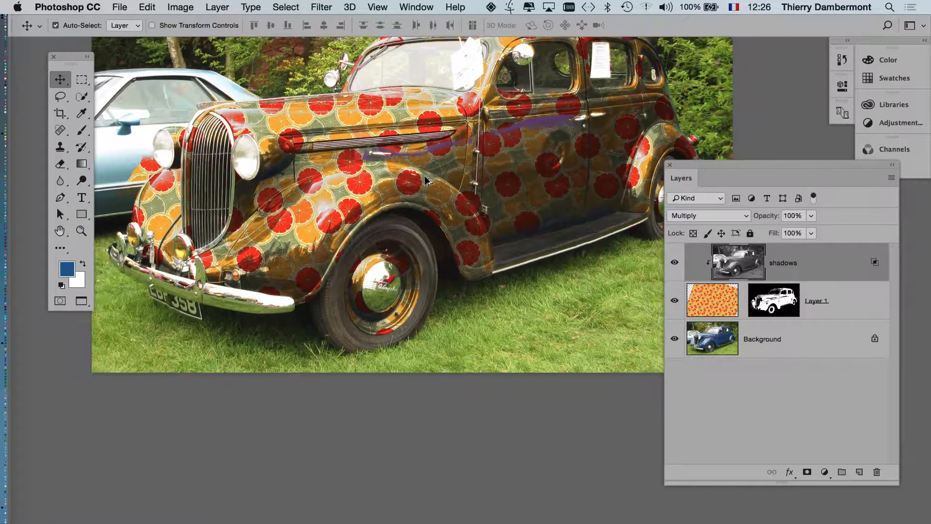
pyautogui.moveTo(427, 180); pyautogui.dragTo(326, 184)
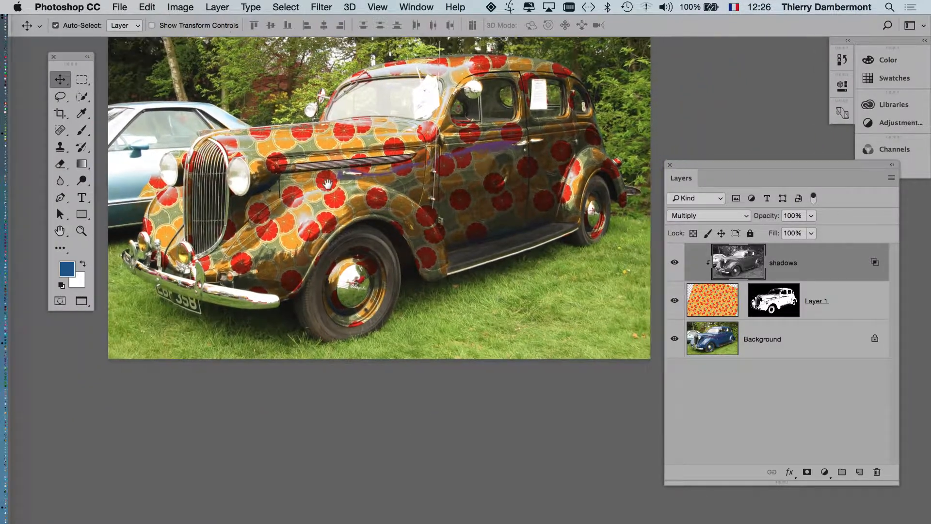
pyautogui.moveTo(692, 164); pyautogui.dragTo(653, 61)
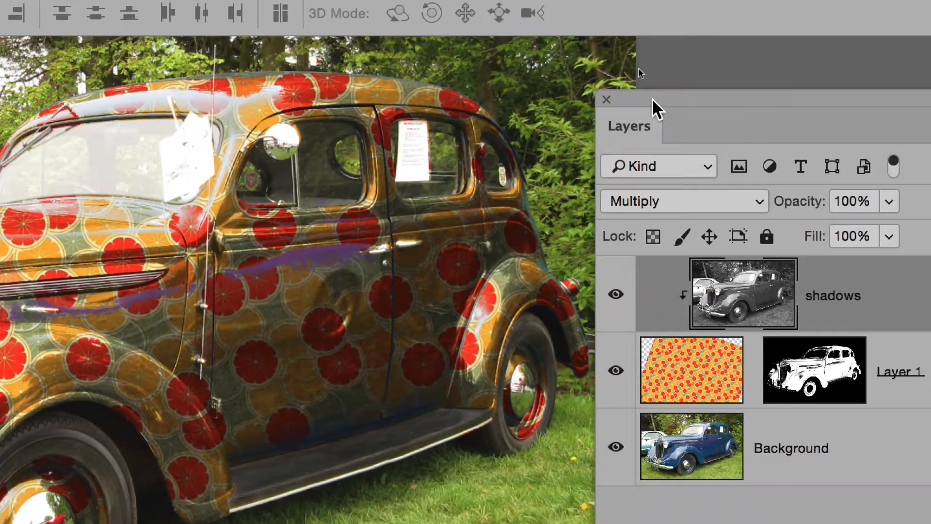
pyautogui.moveTo(652, 98); pyautogui.dragTo(550, 99)
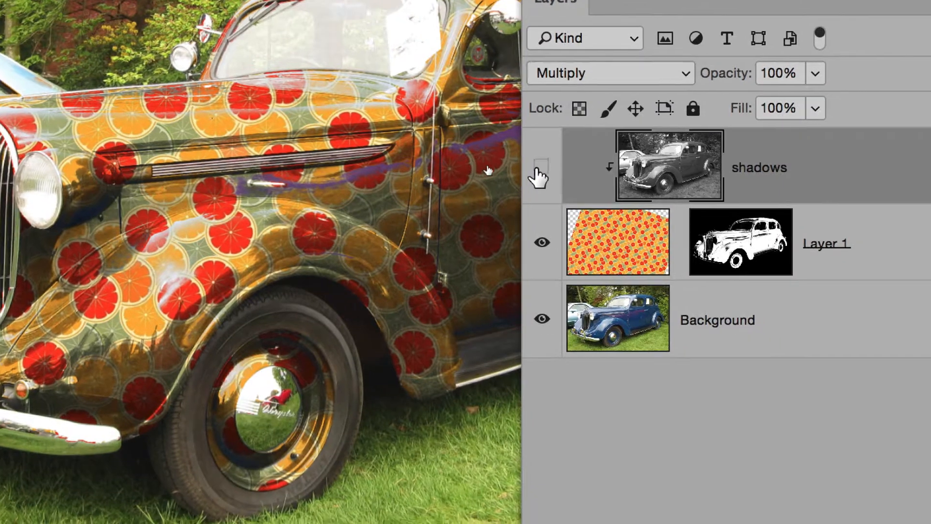
pyautogui.click(546, 172)
pyautogui.click(538, 169)
pyautogui.click(538, 172)
pyautogui.click(538, 173)
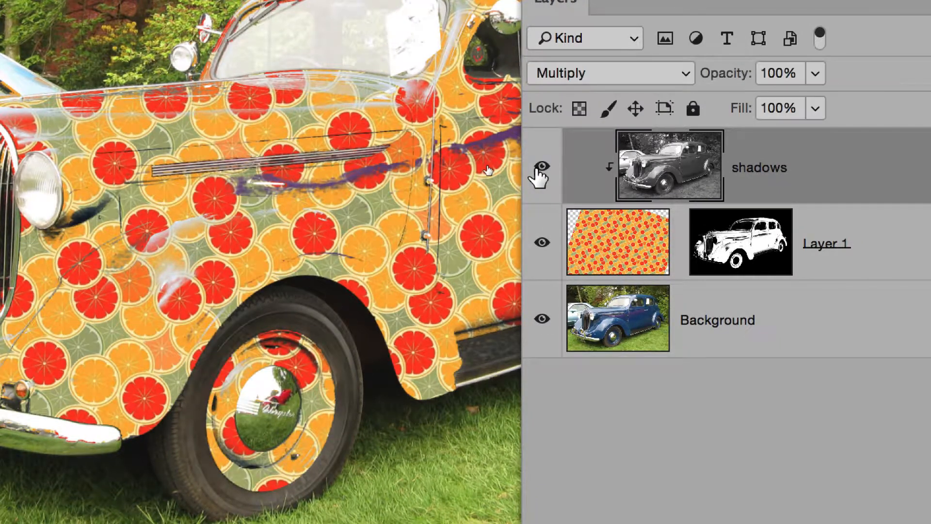
pyautogui.click(538, 172)
pyautogui.click(539, 172)
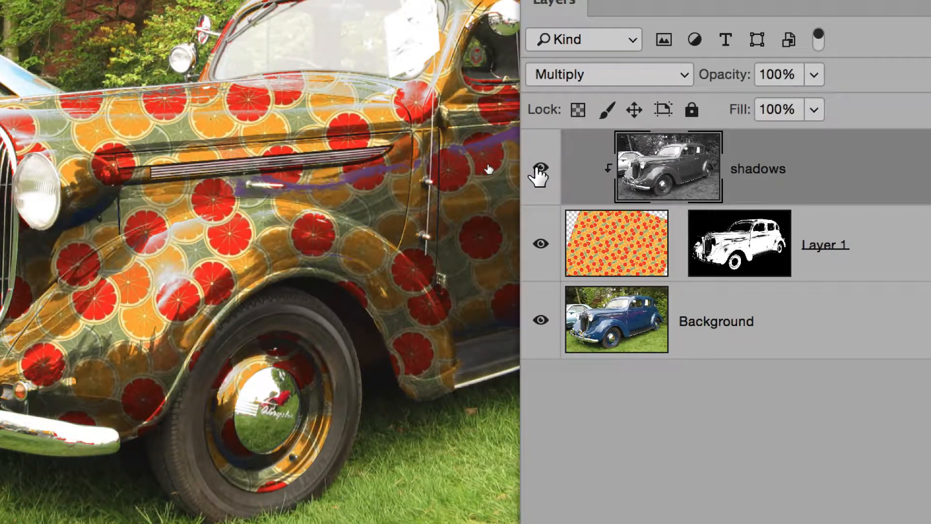
pyautogui.click(538, 172)
pyautogui.click(539, 172)
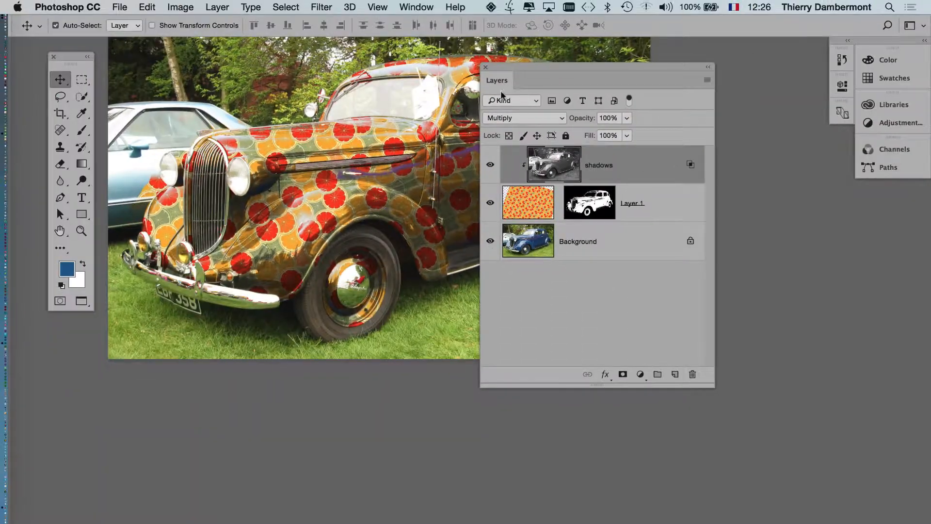
pyautogui.moveTo(526, 68); pyautogui.dragTo(680, 89)
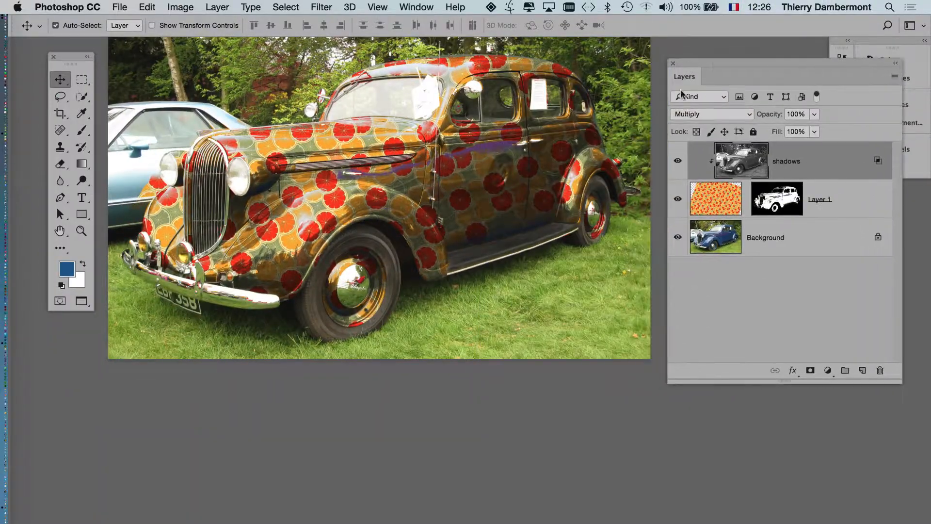
pyautogui.click(679, 161)
pyautogui.click(679, 161)
# Step: Save a new version of the document in Photoshop format as "vintage blue car - 03.psd", keeping its layers
pyautogui.click(121, 7)
pyautogui.click(174, 141)
pyautogui.click(472, 60)
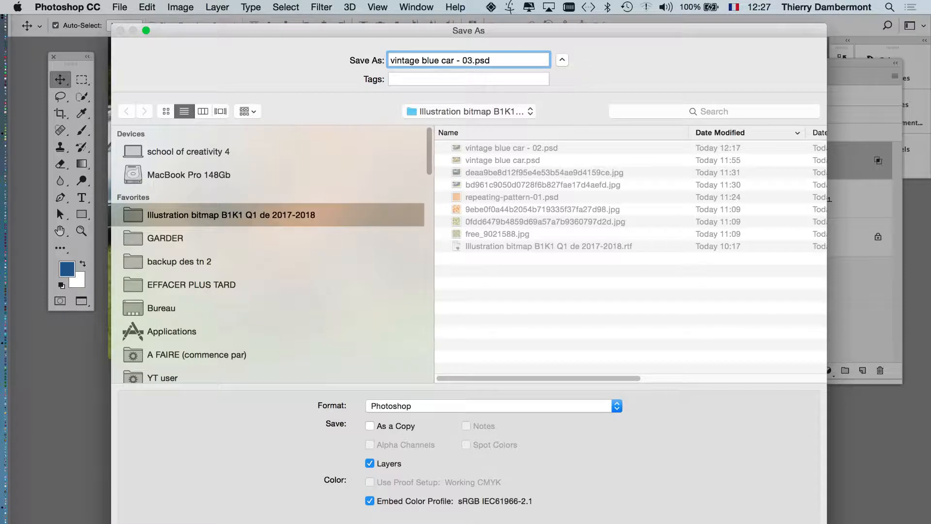
pyautogui.press('Return')
pyautogui.click(631, 246)
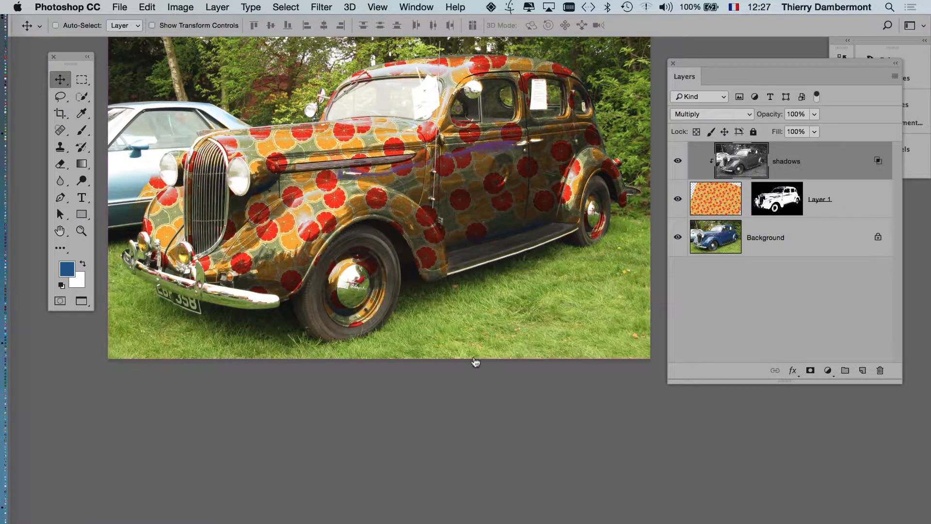